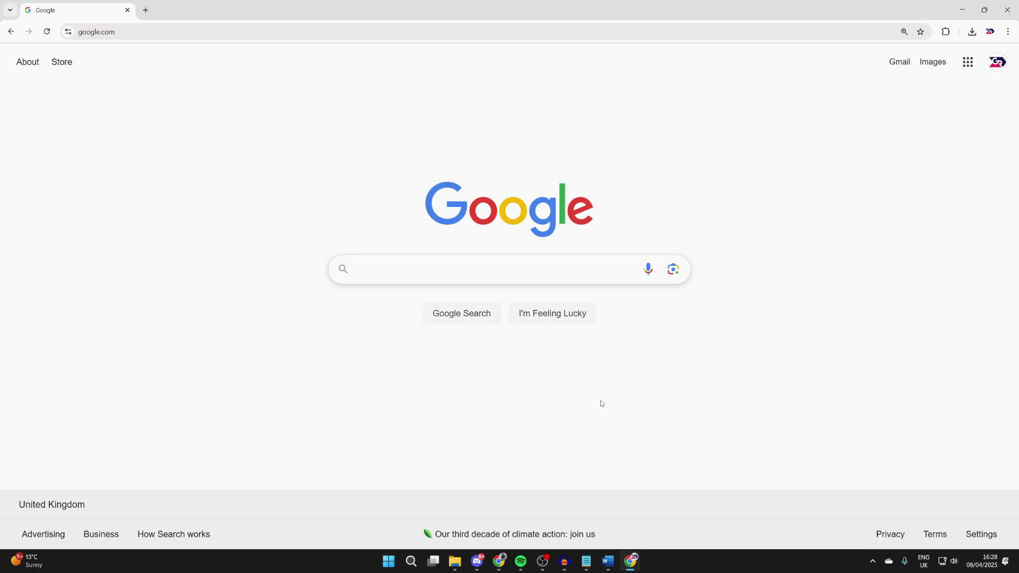
Search Google for 'msi pro x670-p wifi' and open MSI's PRO X670-P WIFI result
click(515, 271)
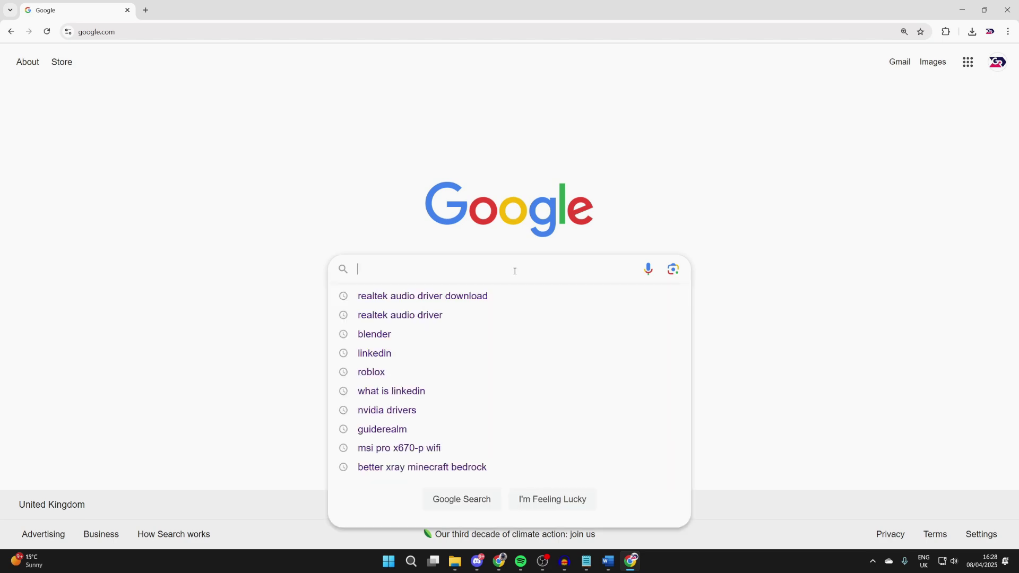
text(msi)
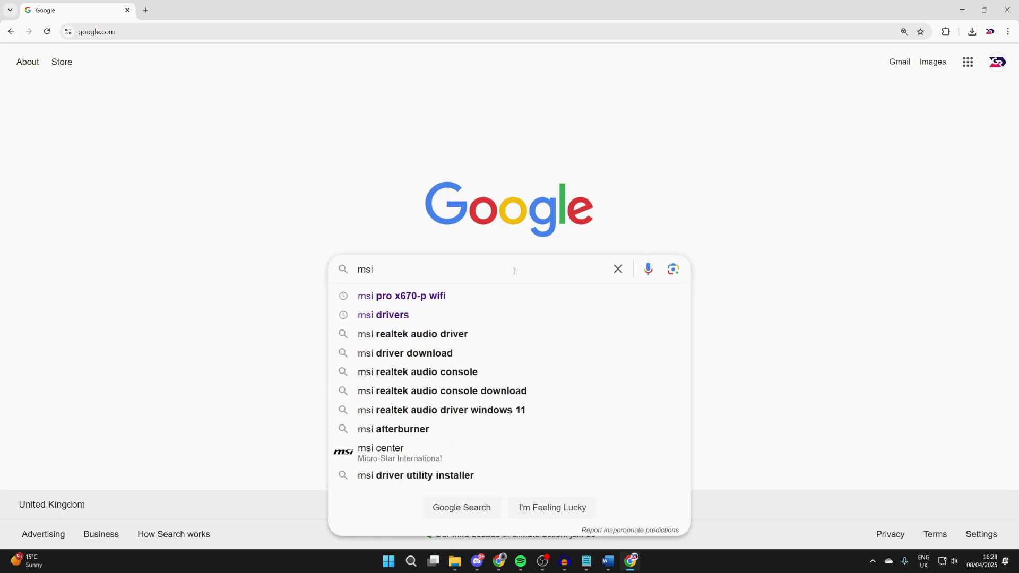
key(Down)
key(Return)
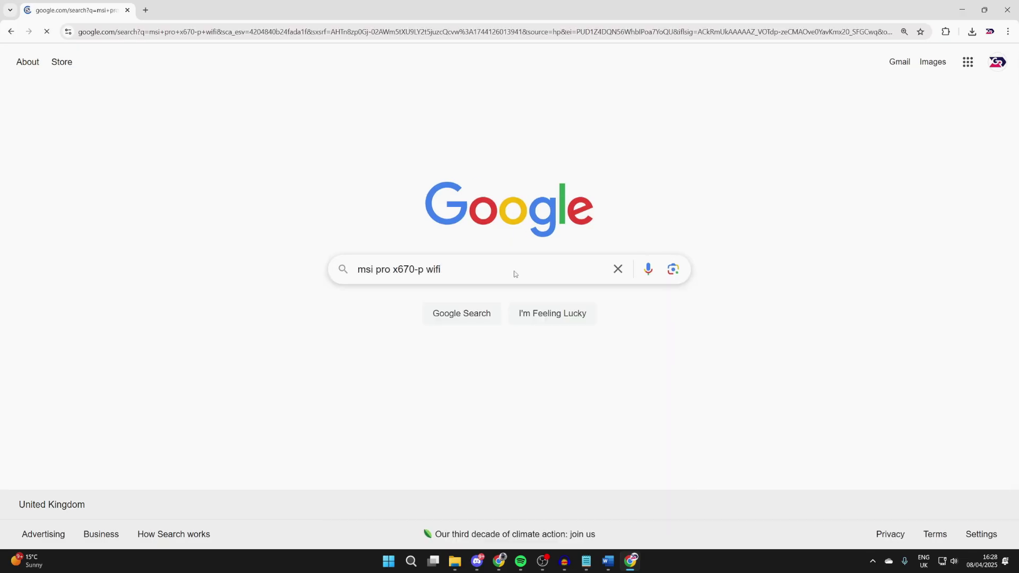
scroll(468, 171, down, 2)
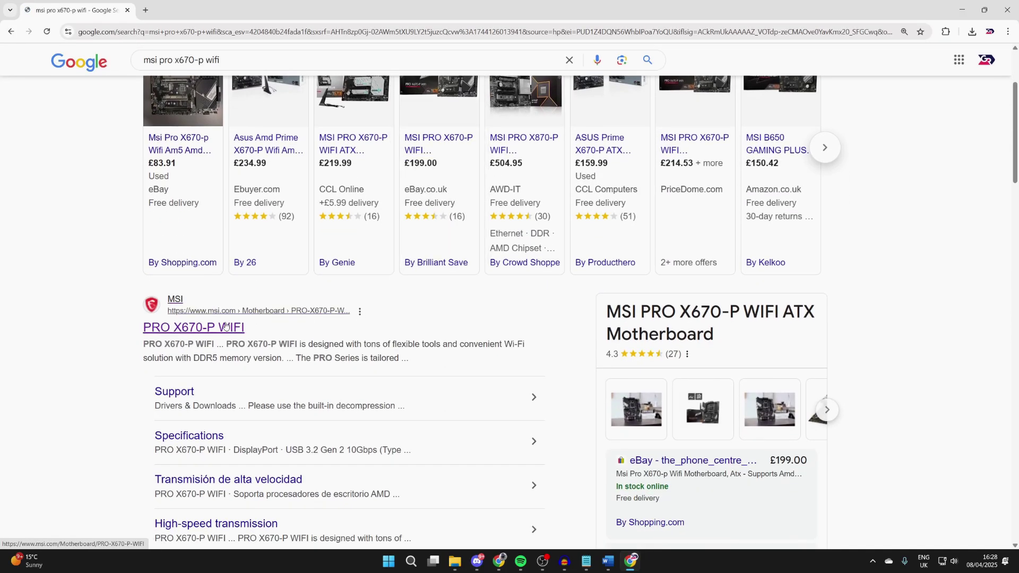
click(216, 328)
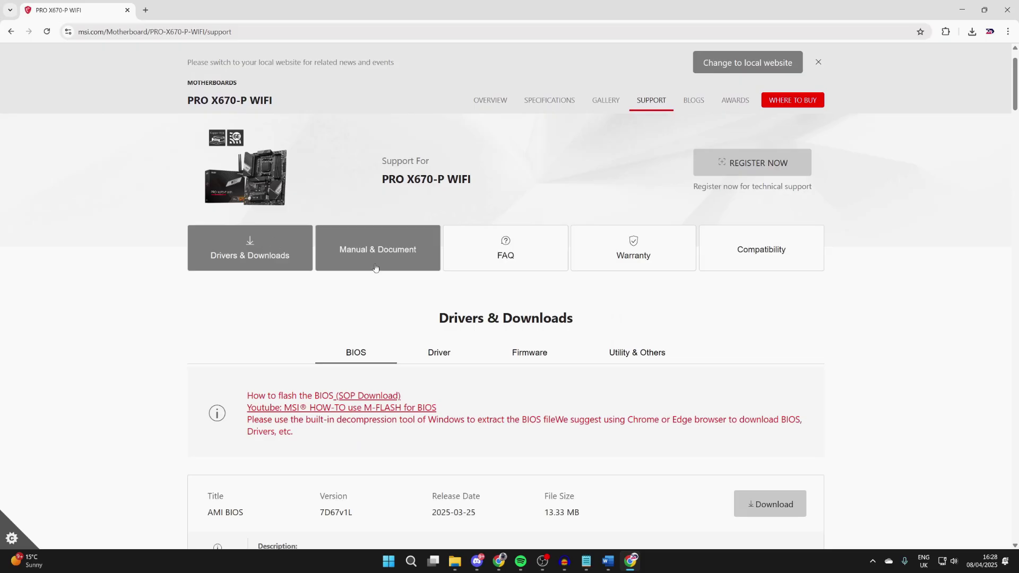
Download the Realtek HD Universal Driver from the On-Board Audio drivers list, then close Chrome
click(459, 356)
scroll(450, 356, down, 1)
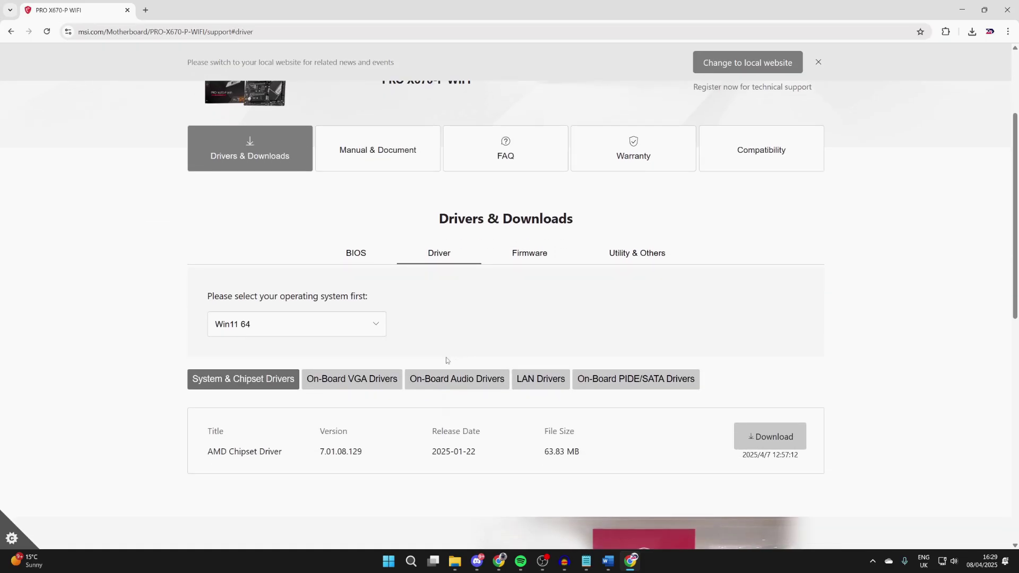
scroll(413, 367, down, 1)
click(471, 331)
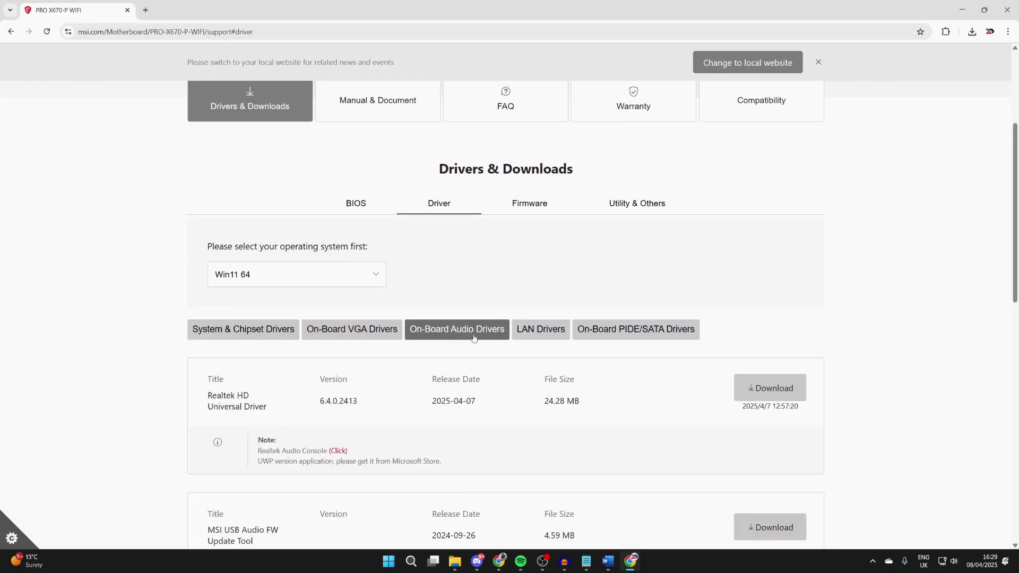
scroll(413, 344, down, 1)
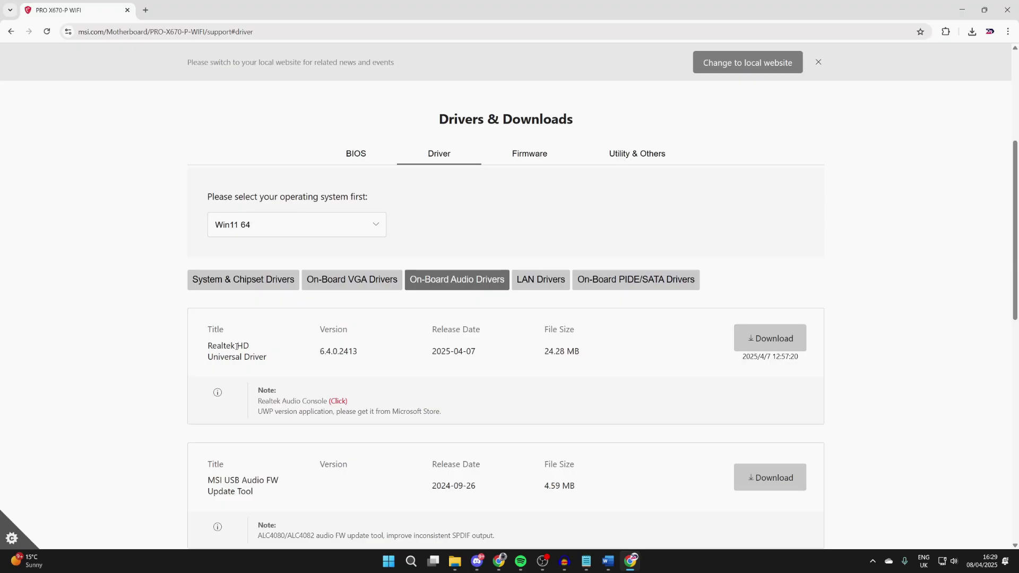
click(753, 335)
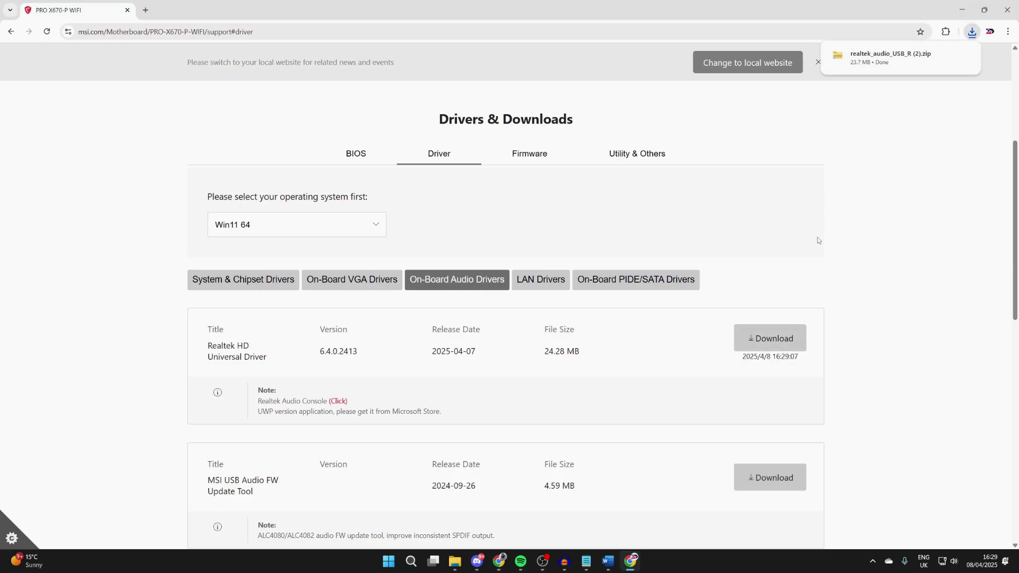
scroll(792, 231, up, 2)
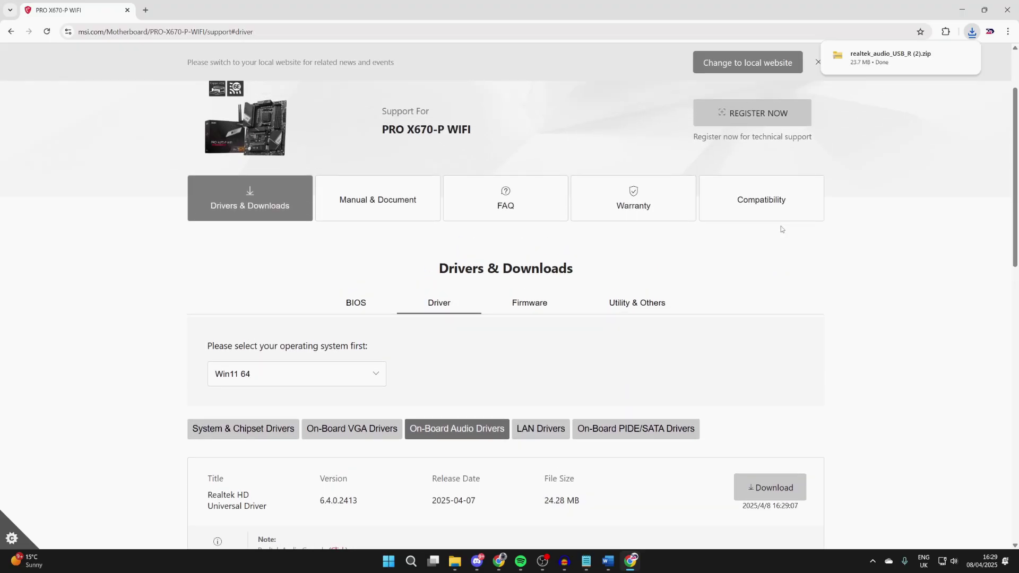
scroll(781, 230, up, 2)
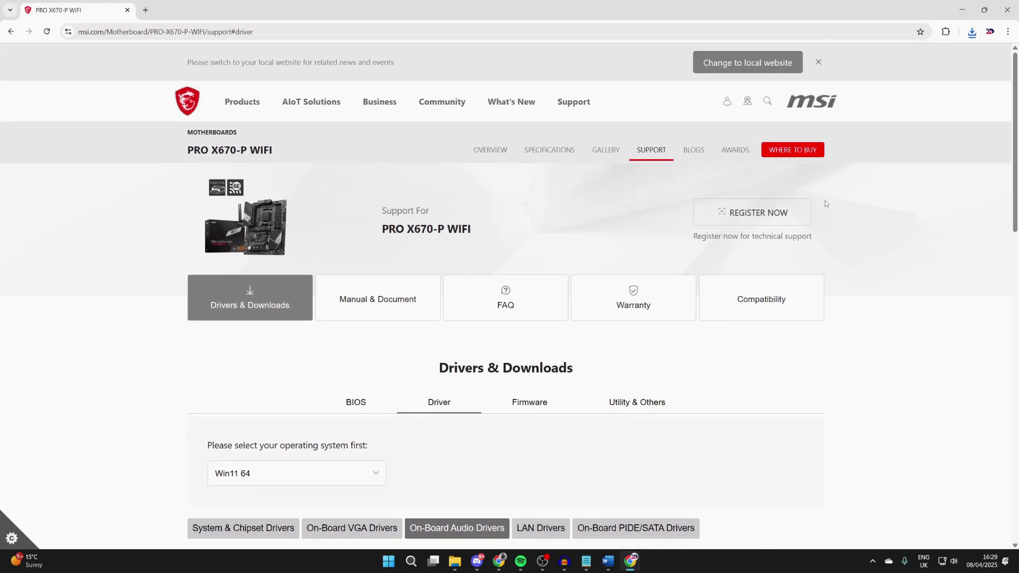
click(1007, 10)
Extract the Realtek audio zip in Downloads and open the Realtek USB Universal Driver folder
right_click(455, 562)
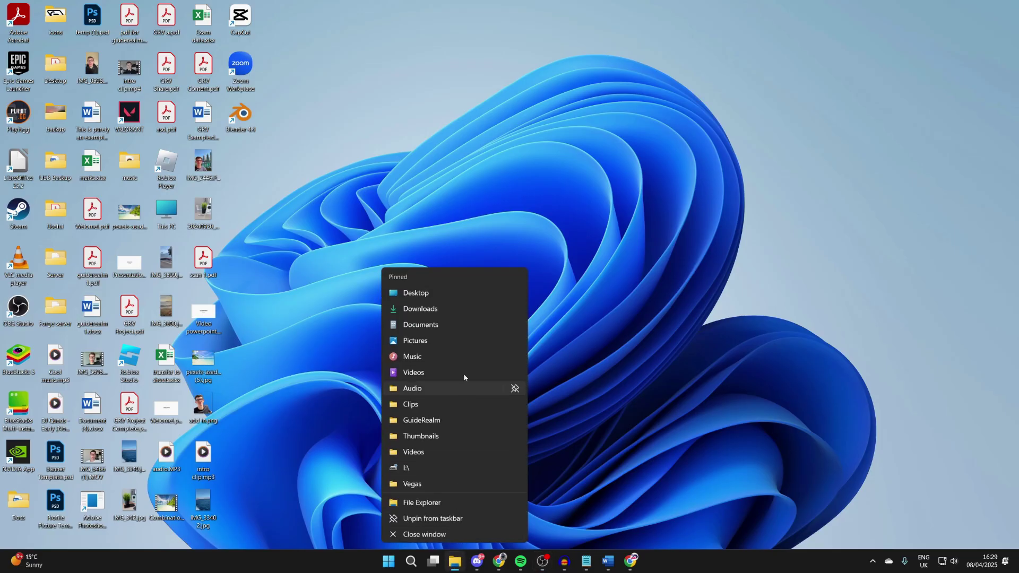
click(454, 313)
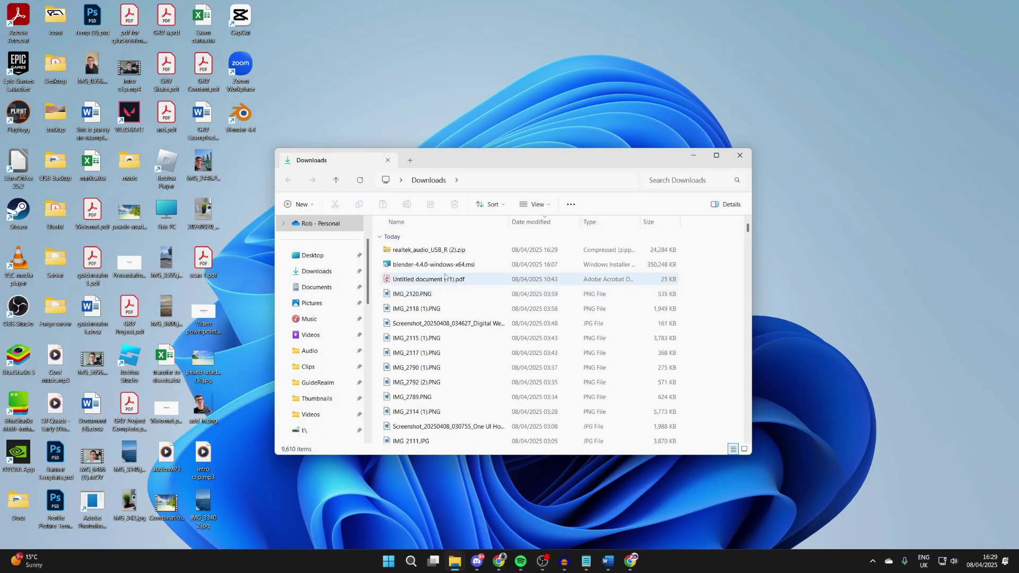
click(392, 252)
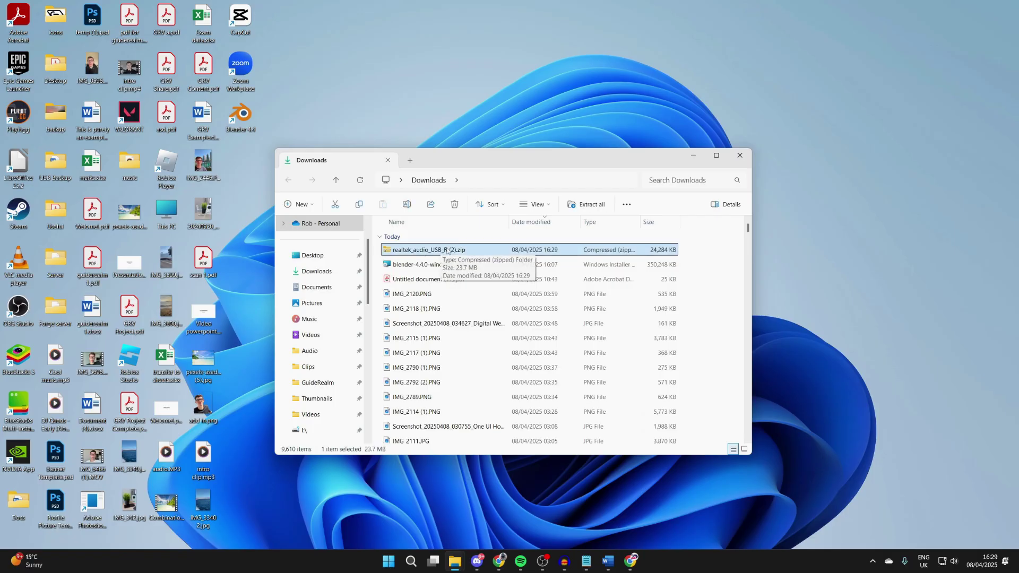
click(587, 205)
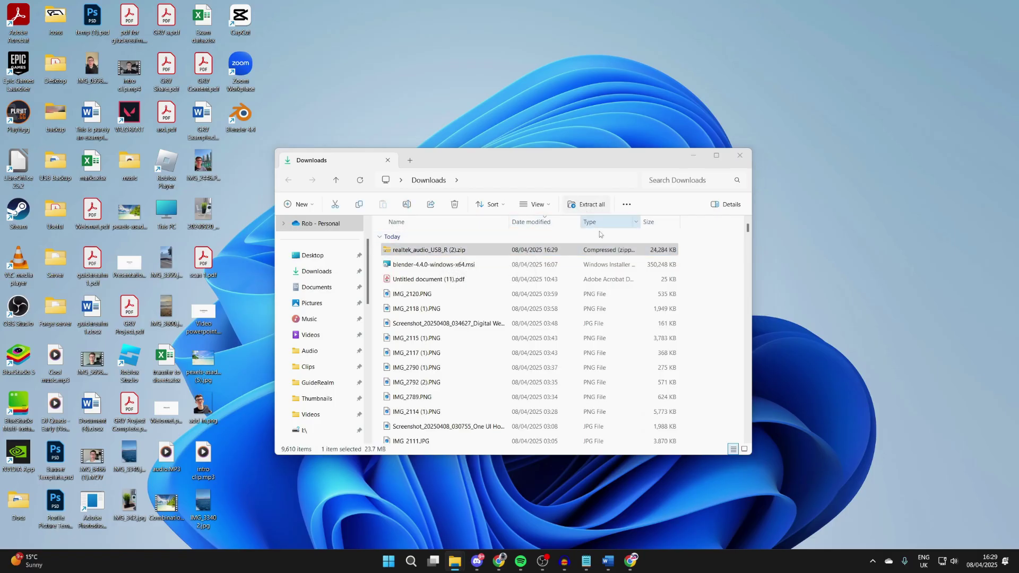
click(587, 380)
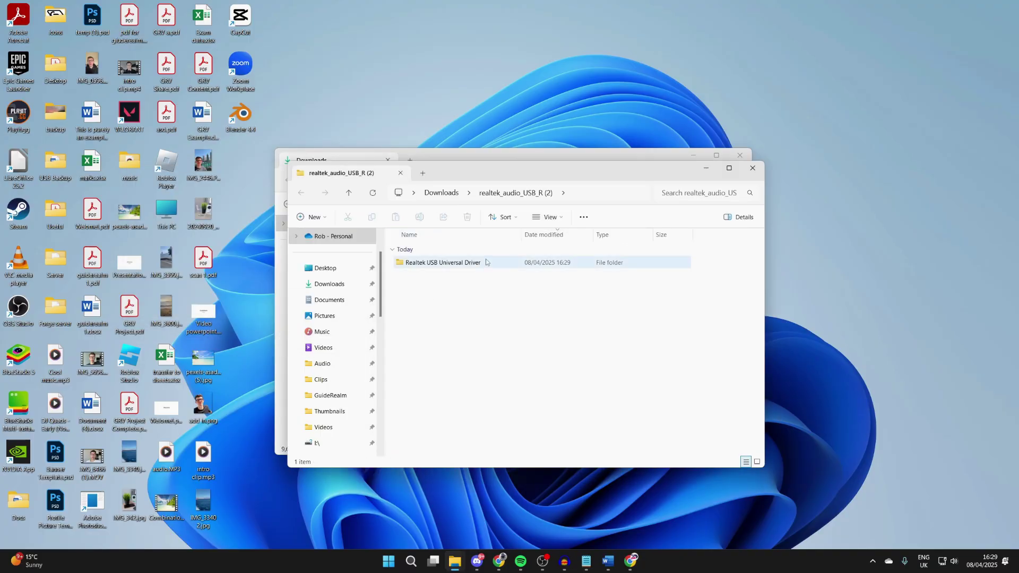
double_click(487, 261)
Run setup.exe through the wizard with 'Yes, restart now', then check Device Manager for Realtek speakers
click(423, 280)
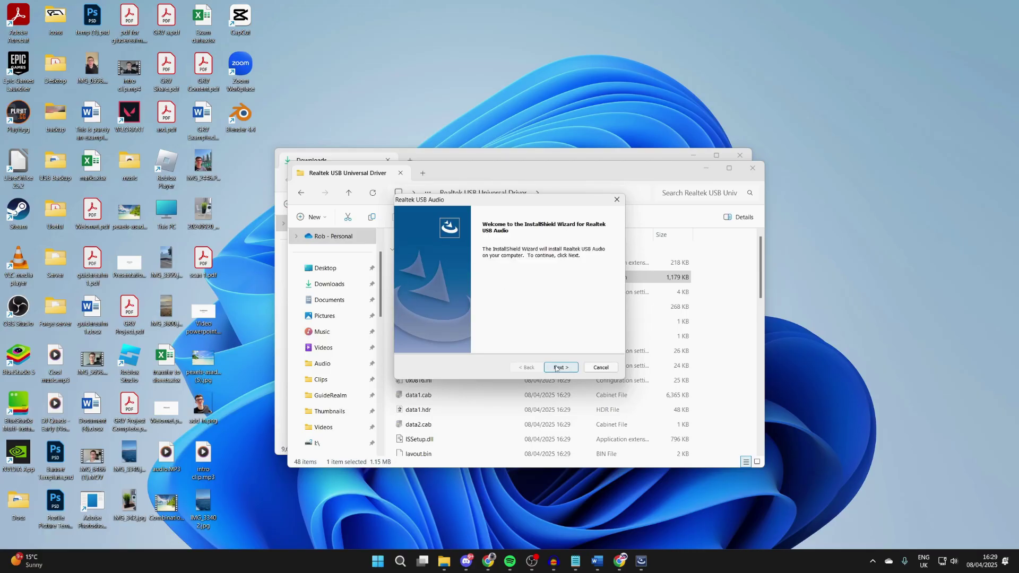
click(556, 368)
click(537, 297)
click(550, 279)
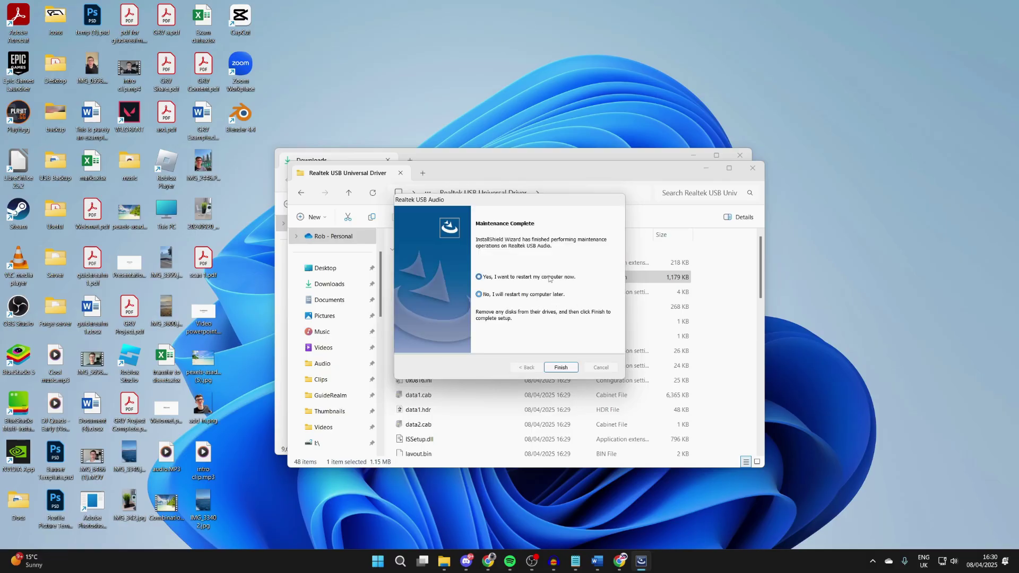
key(super+d)
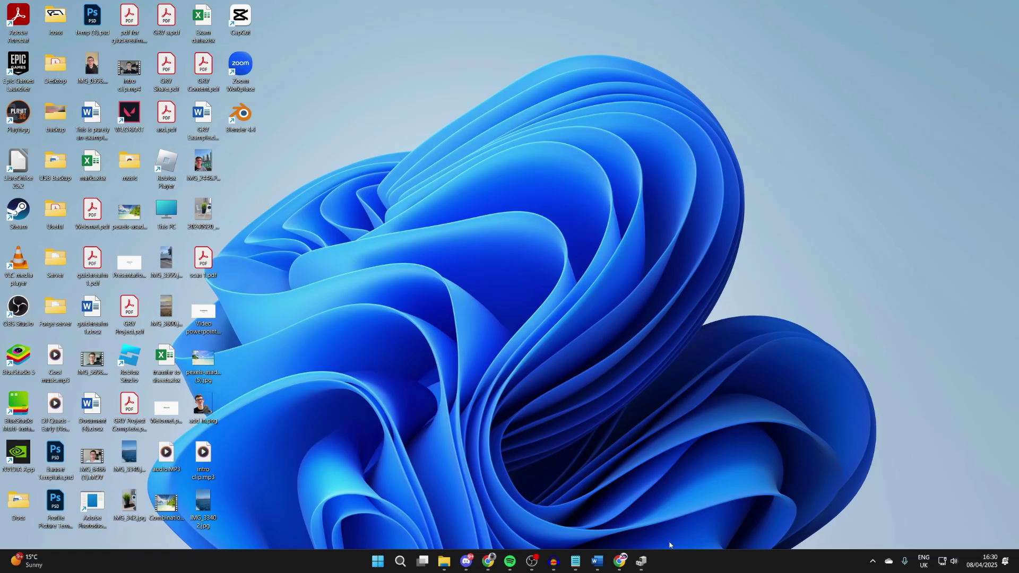
click(642, 562)
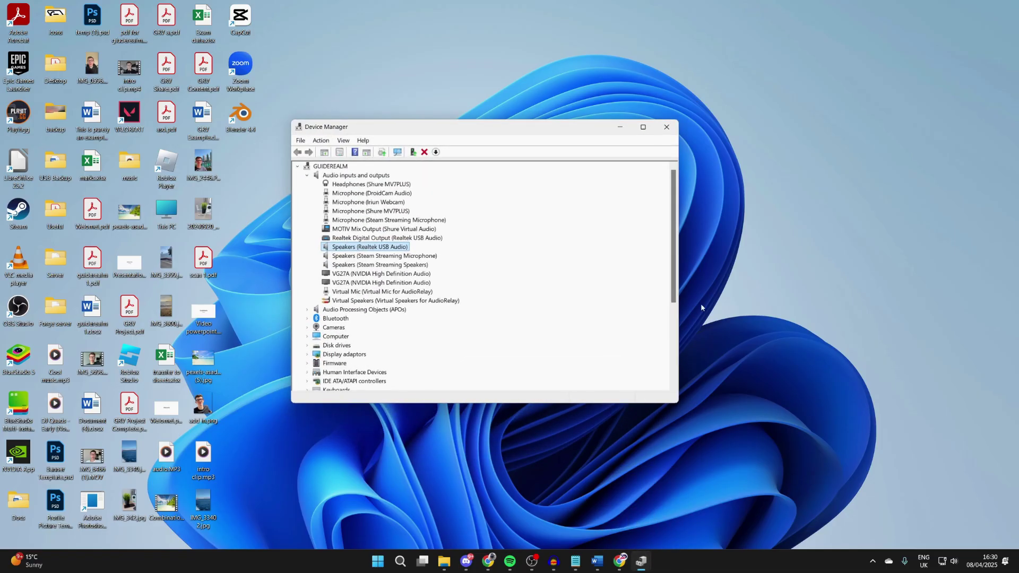